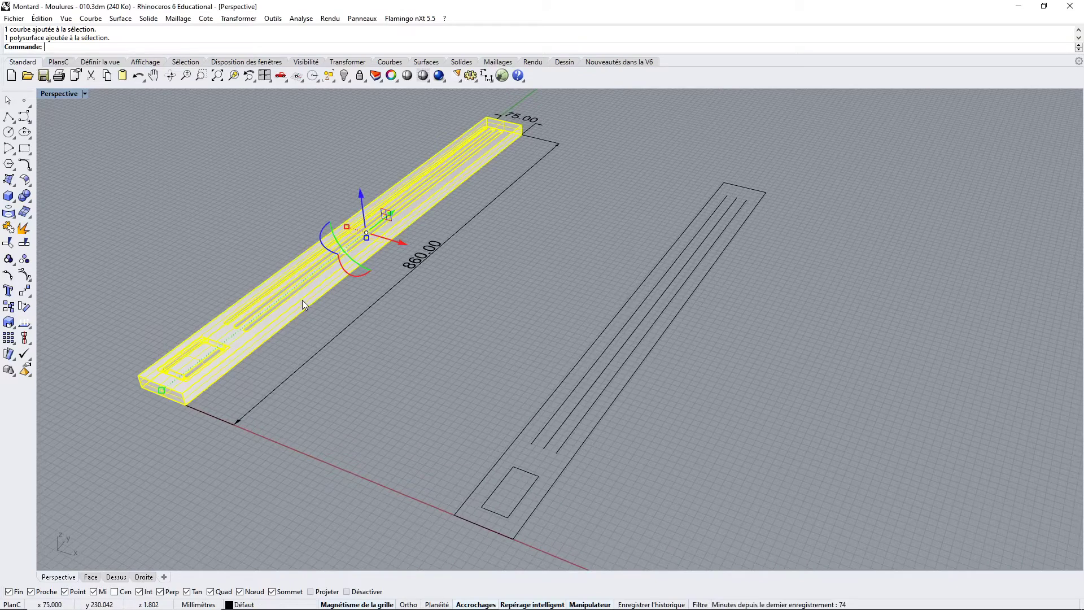
Examine the curves traced beside the 3D moulding: the flute lines, the small rectangle and the outer contour
left_click(322, 321)
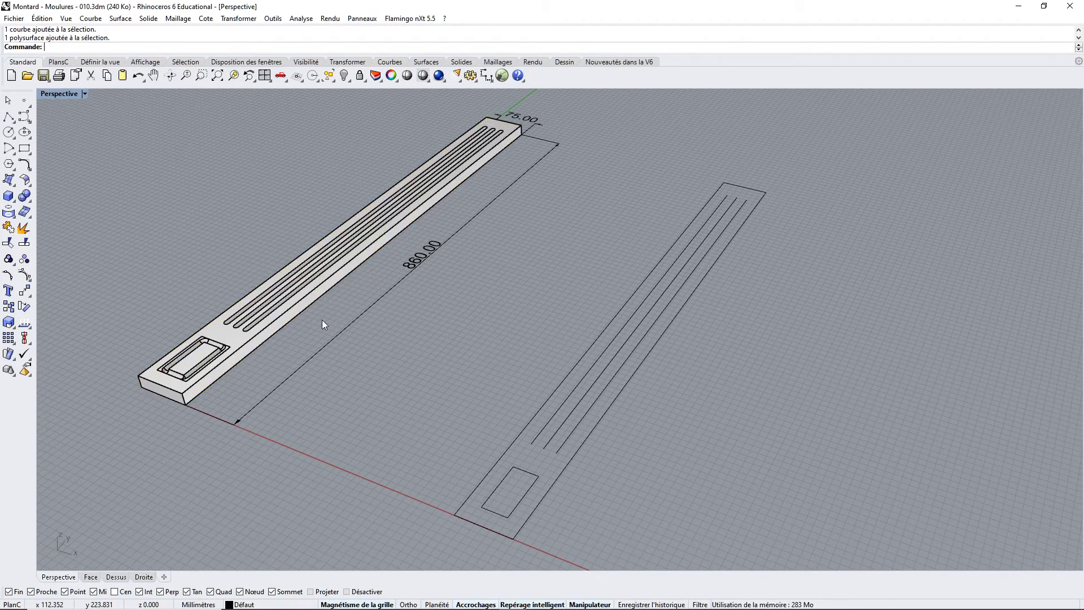
left_click(545, 430)
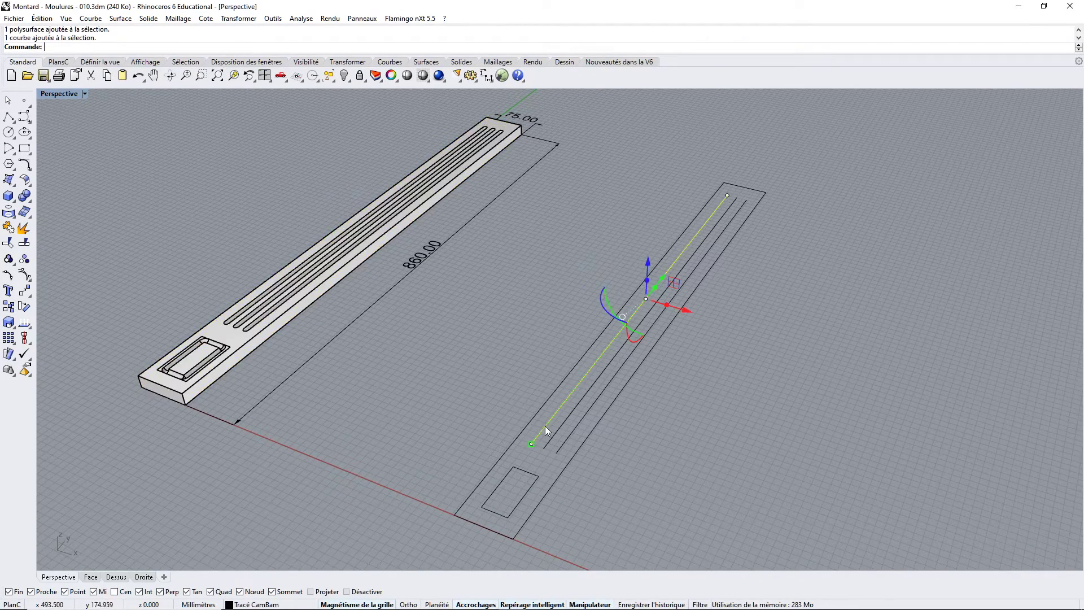
left_click(557, 429)
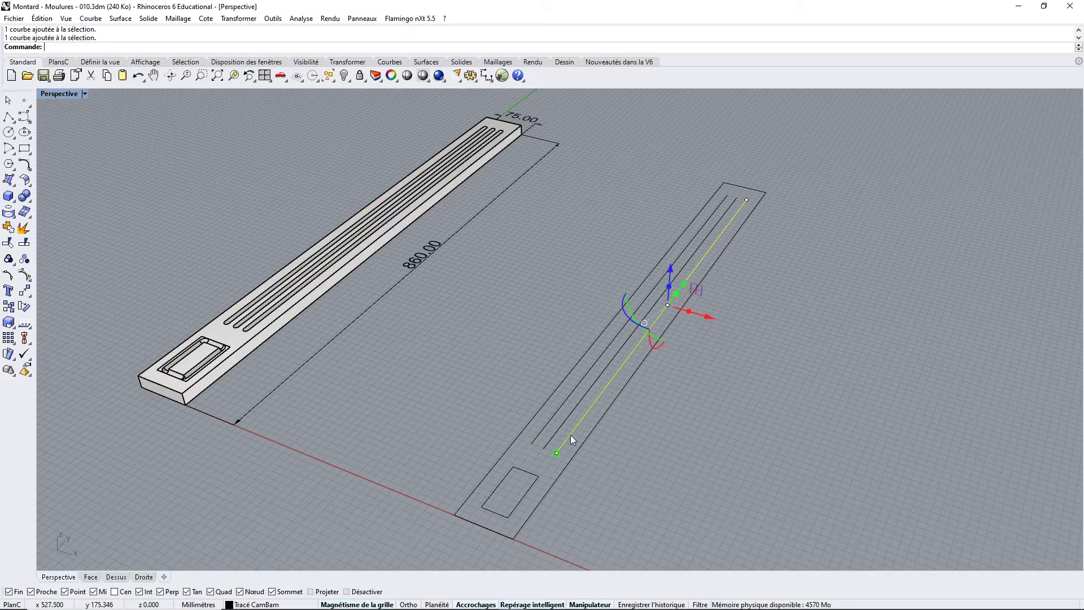
left_click(523, 470)
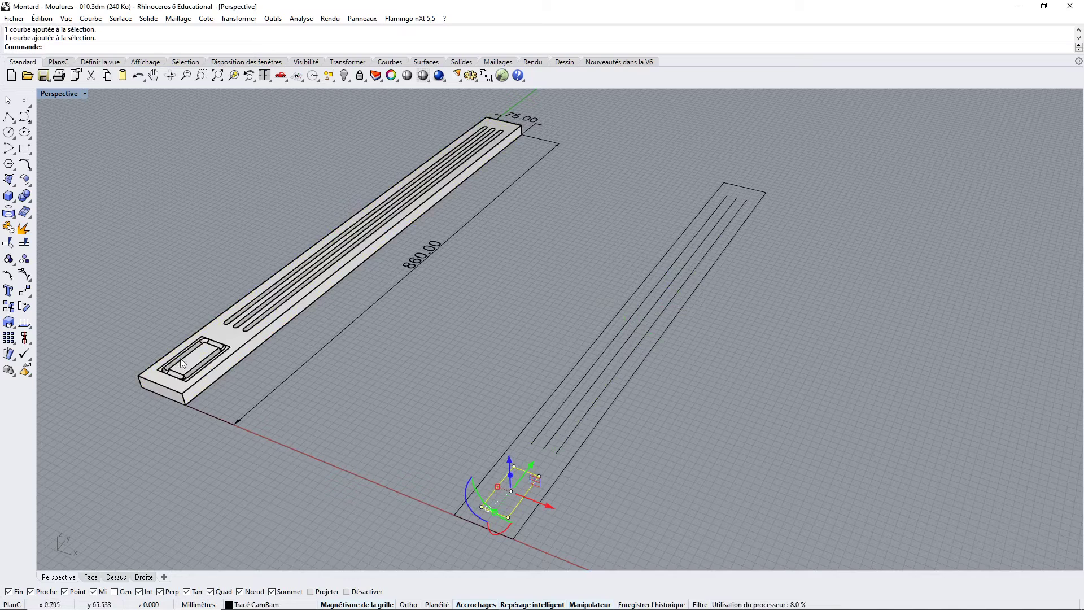
left_click(554, 393)
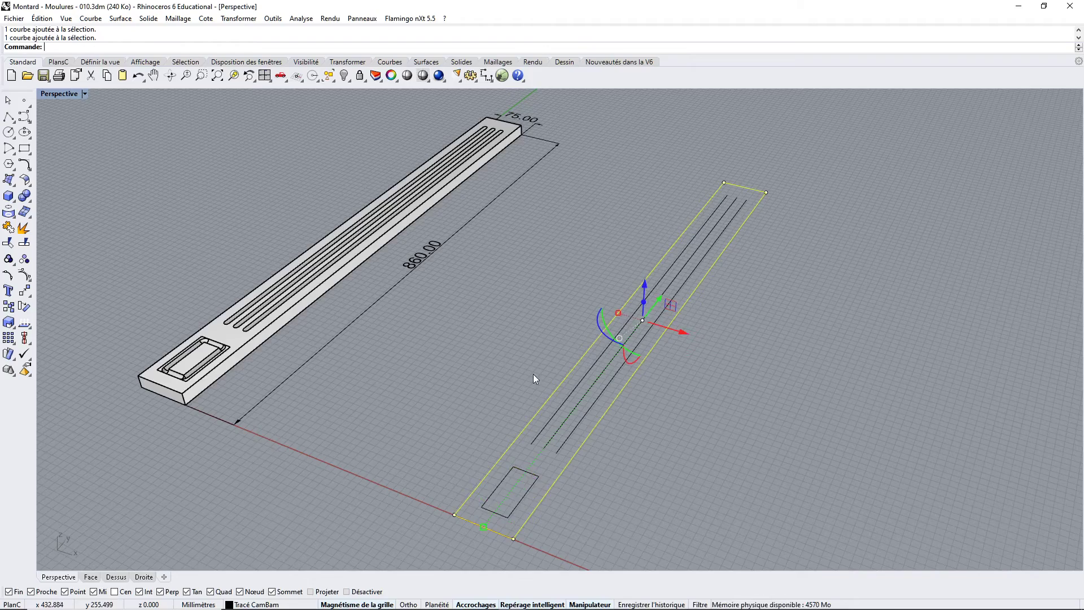
Switch to CamBam and inspect the rightmost flute line and the properties of the Tracé 1 layer
key("alt+Tab")
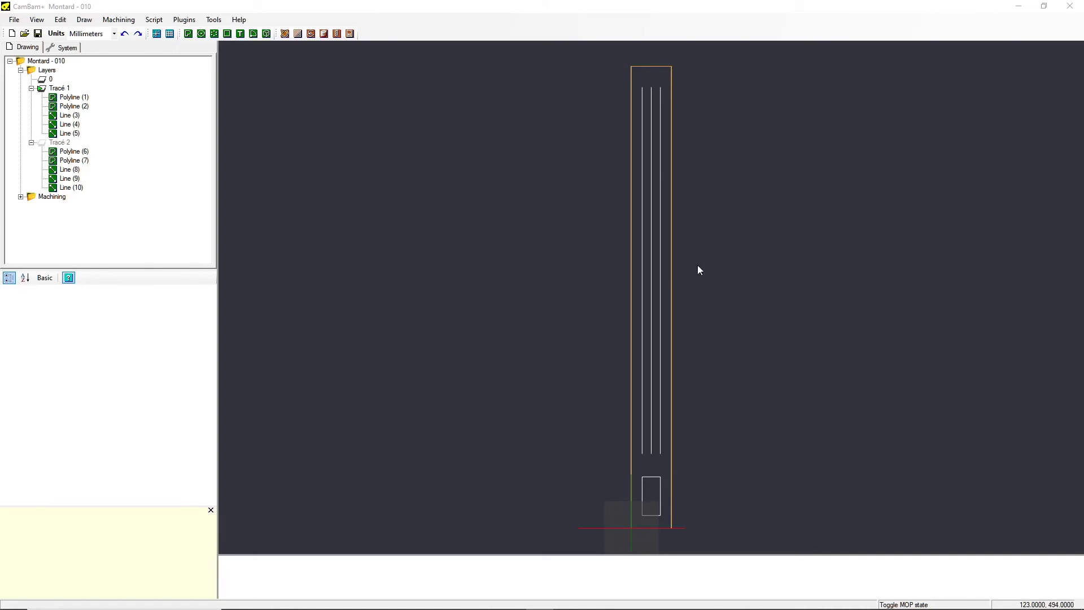
left_click(660, 455)
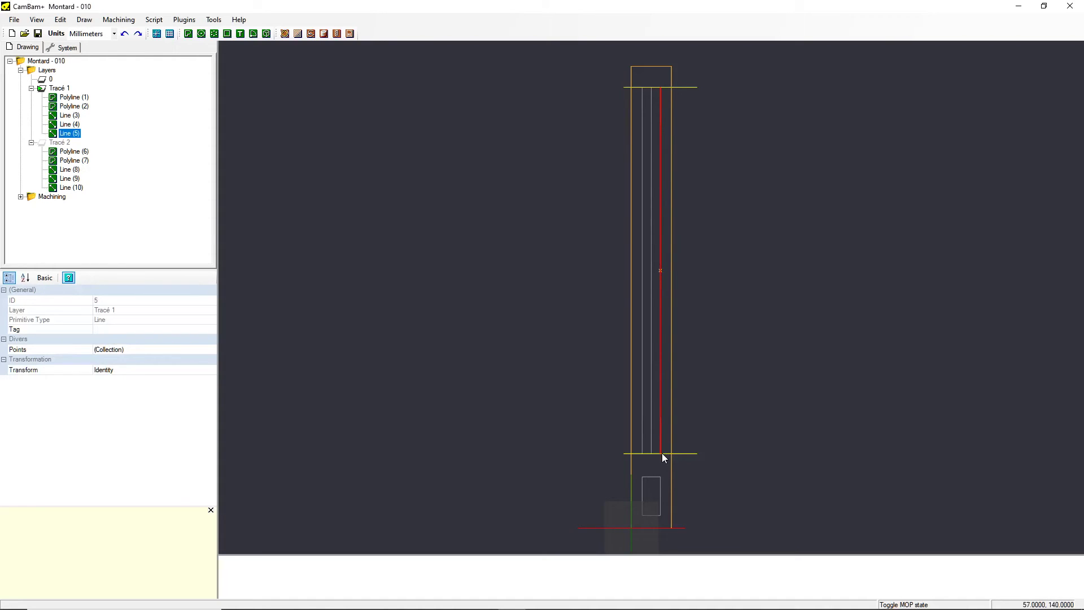
left_click(716, 420)
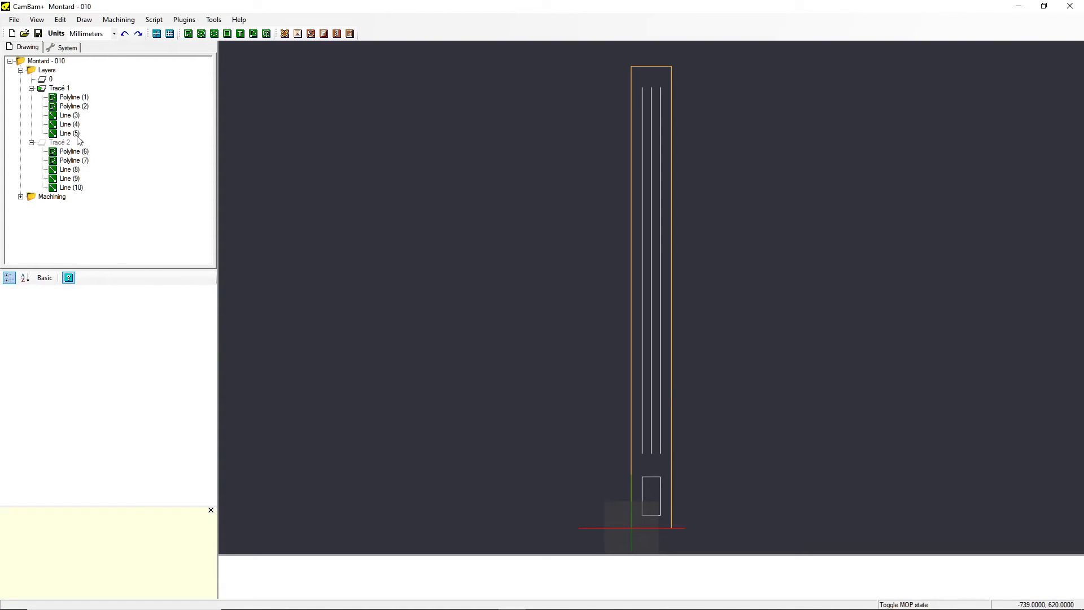
left_click(57, 89)
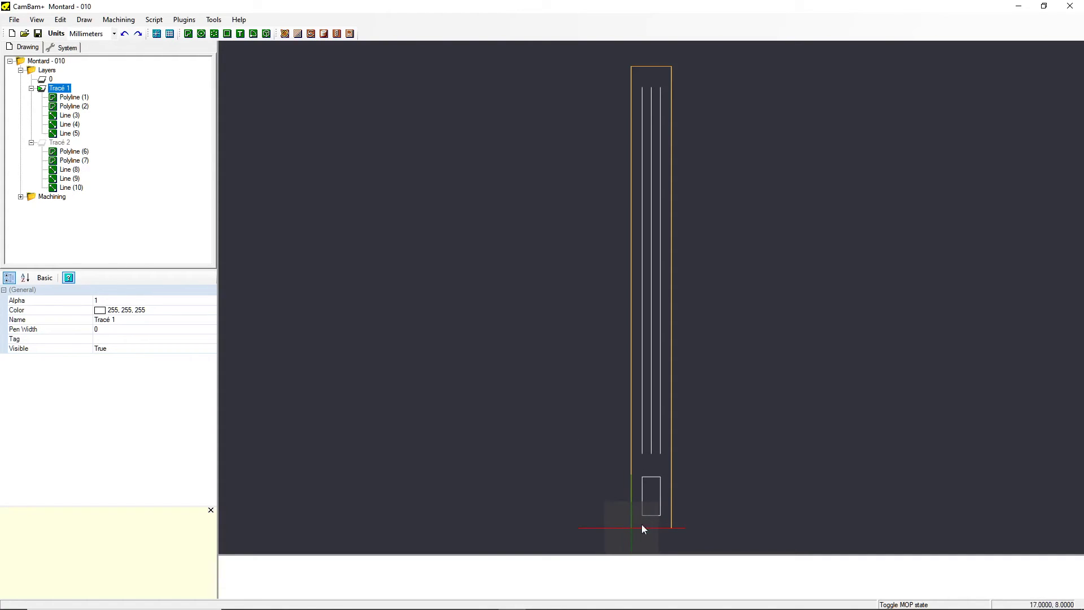
Make the Tracé 2 layer visible and hide Tracé 1 to view the second layout alone
left_click(59, 145)
key("space")
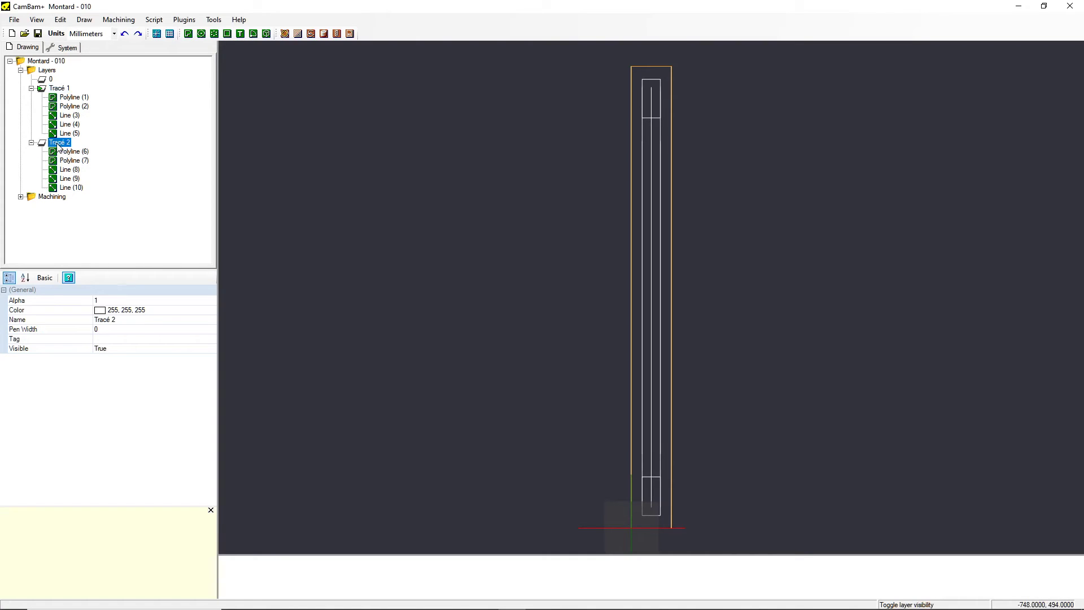
left_click(57, 88)
key("space")
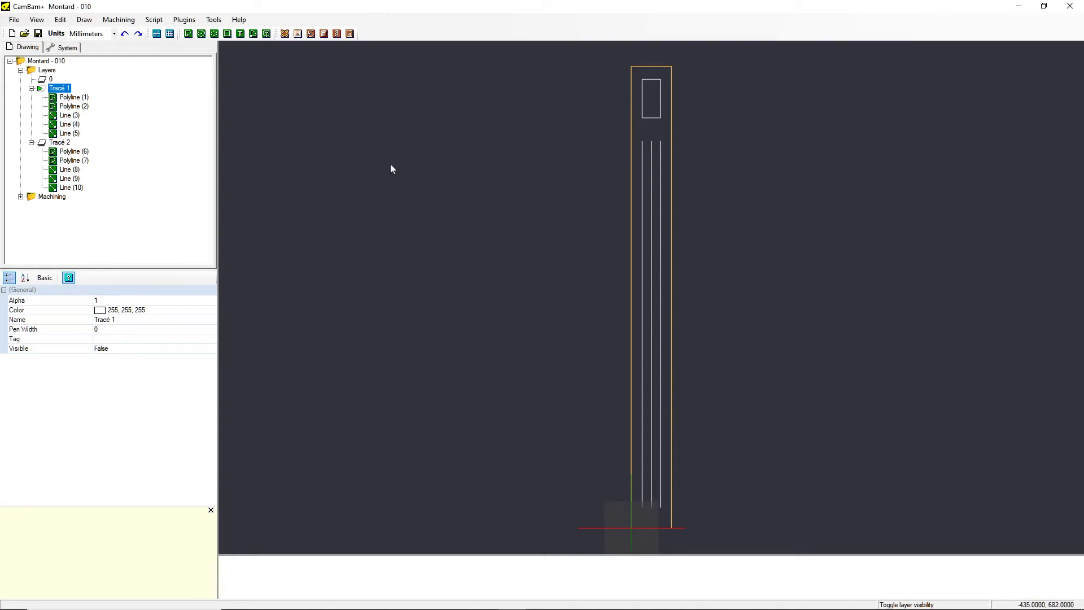
Hide the Tracé 2 layer and make Tracé 1 visible again
left_click(59, 142)
key("space")
left_click(59, 89)
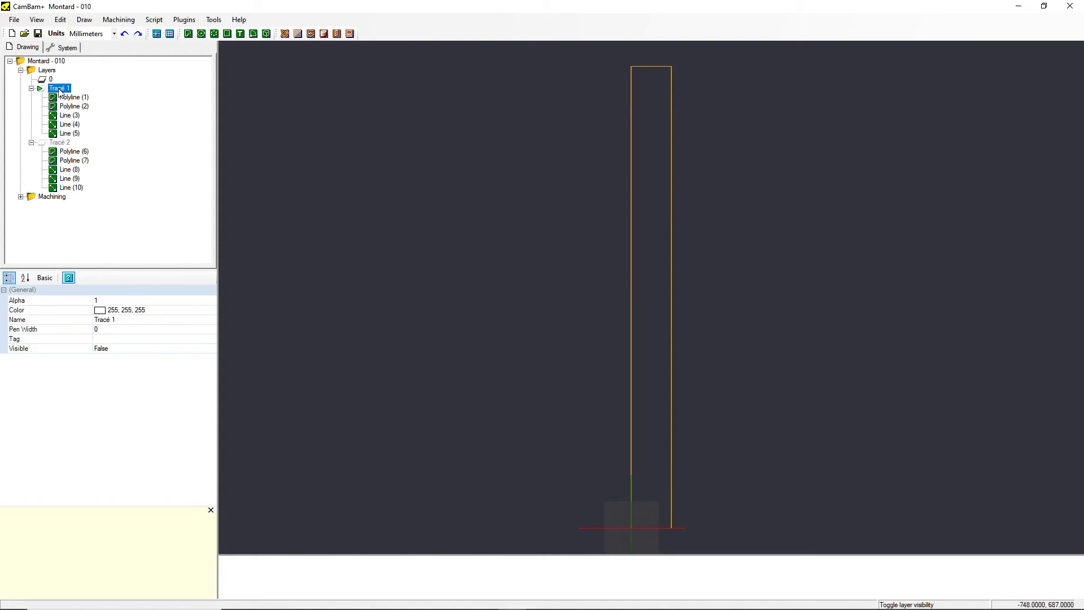
key("space")
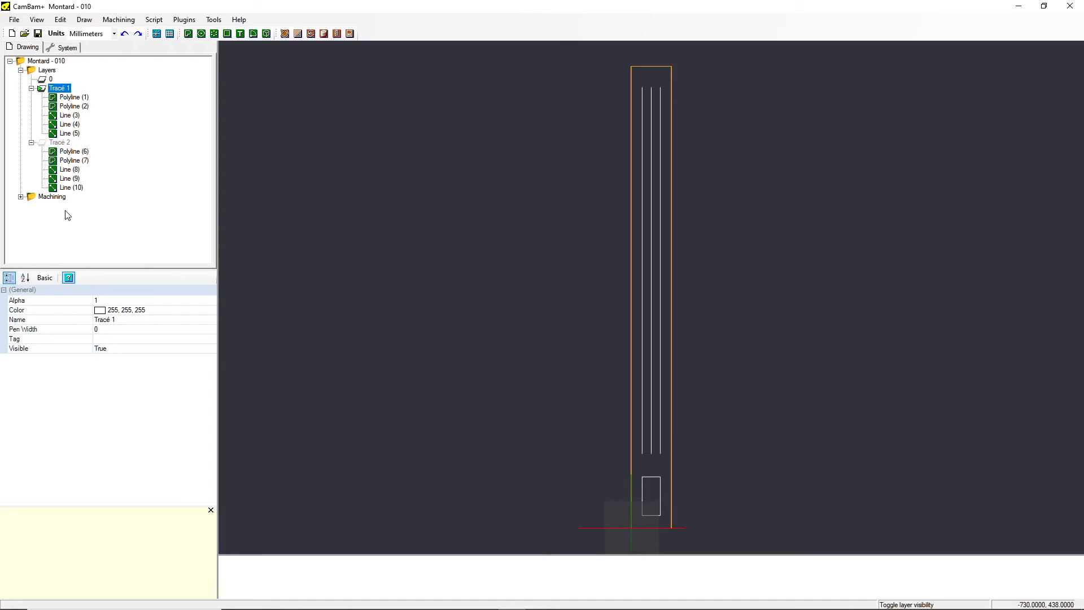
Enable the Rectangle machining operation under Part1
left_click(20, 196)
left_click(55, 206)
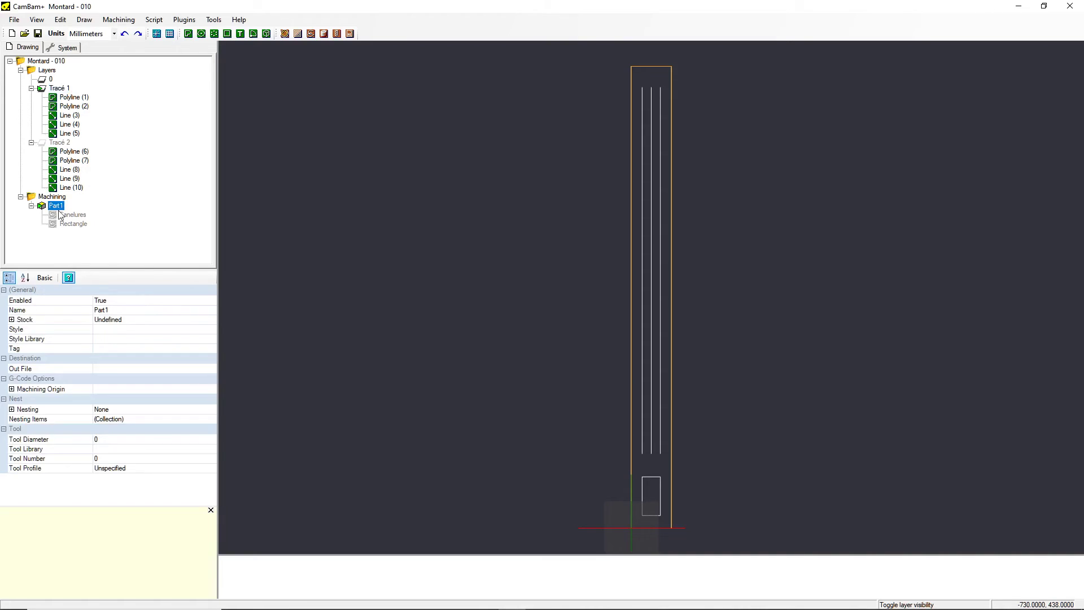
left_click(73, 227)
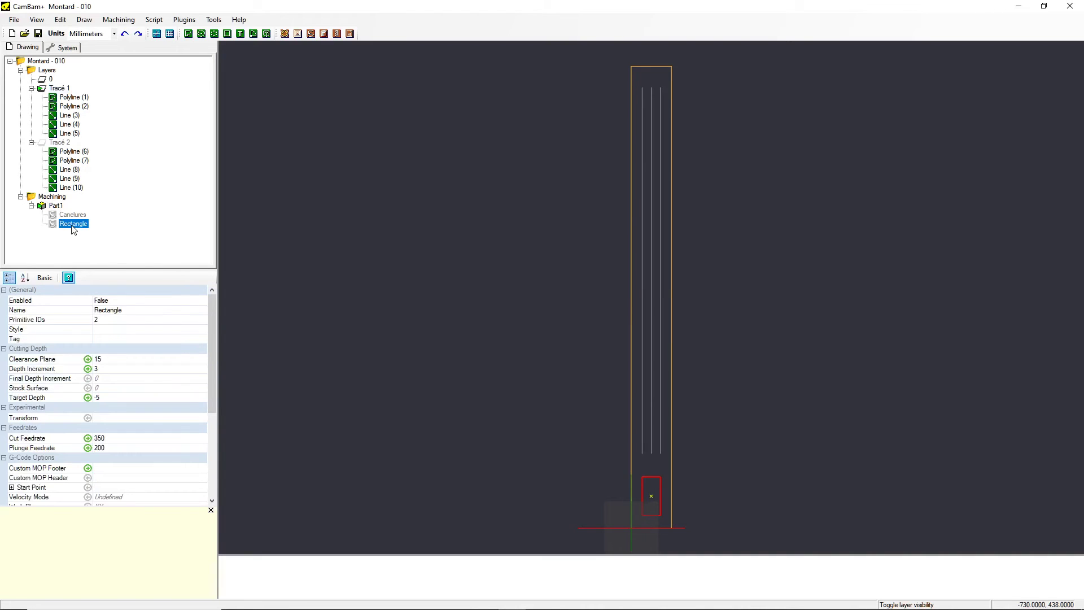
key("space")
Examine the rectangle's contour and machining passes up close from above and in a tilted 3D view
scroll(653, 483, "up", 3)
scroll(654, 485, "up", 5)
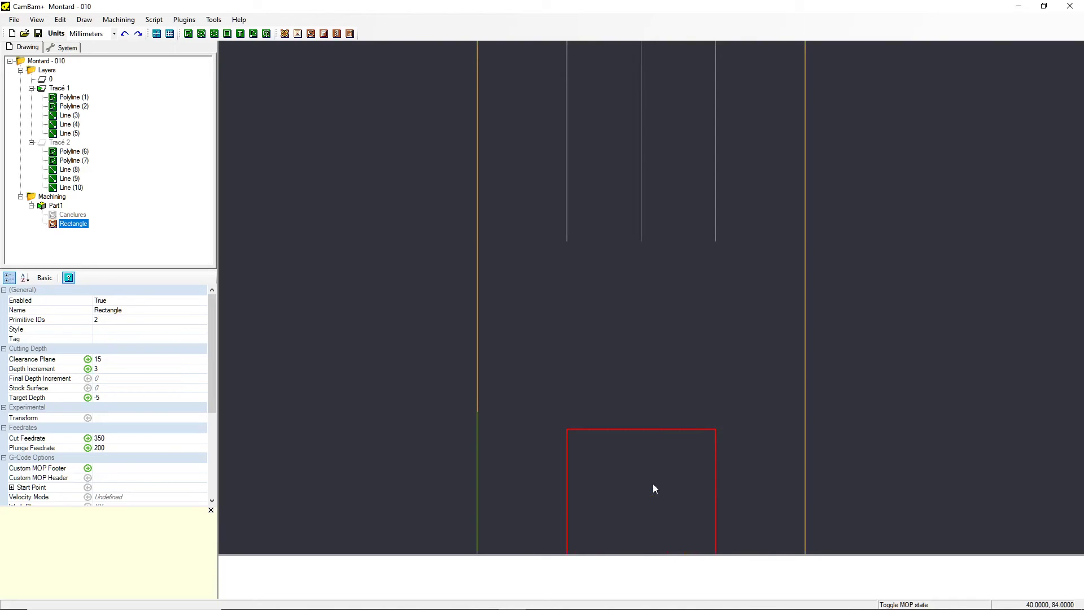
middle_click_drag(653, 483, 615, 236)
scroll(615, 236, "up", 1)
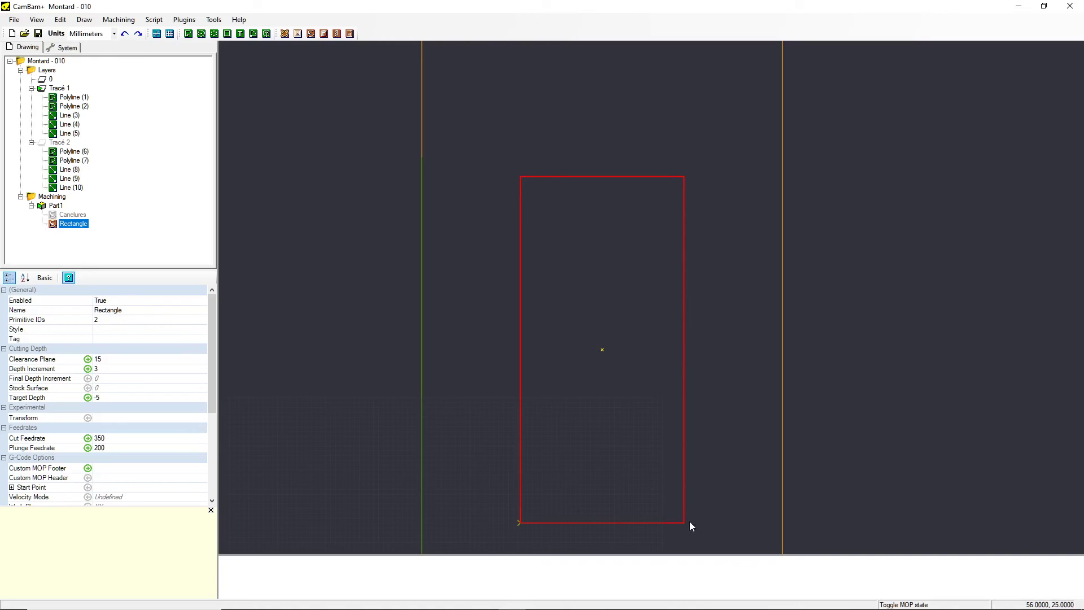
scroll(697, 299, "down", 6)
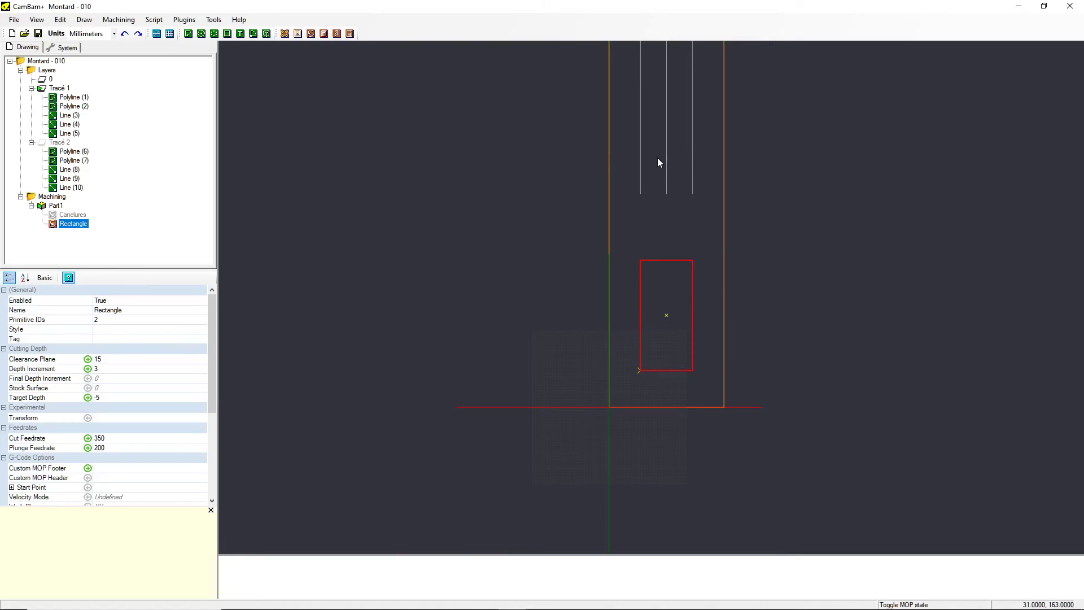
left_click_drag(627, 170, 396, 429, "alt")
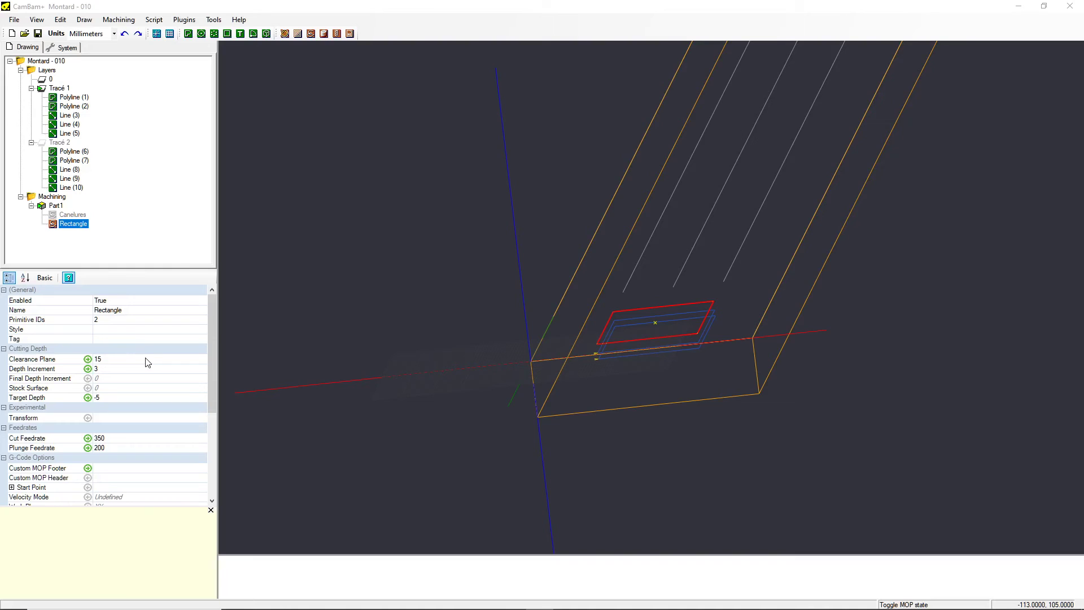
Review the Rectangle operation's depth increment, target depth, cut and plunge feedrates, and tool parameters
left_click(123, 370)
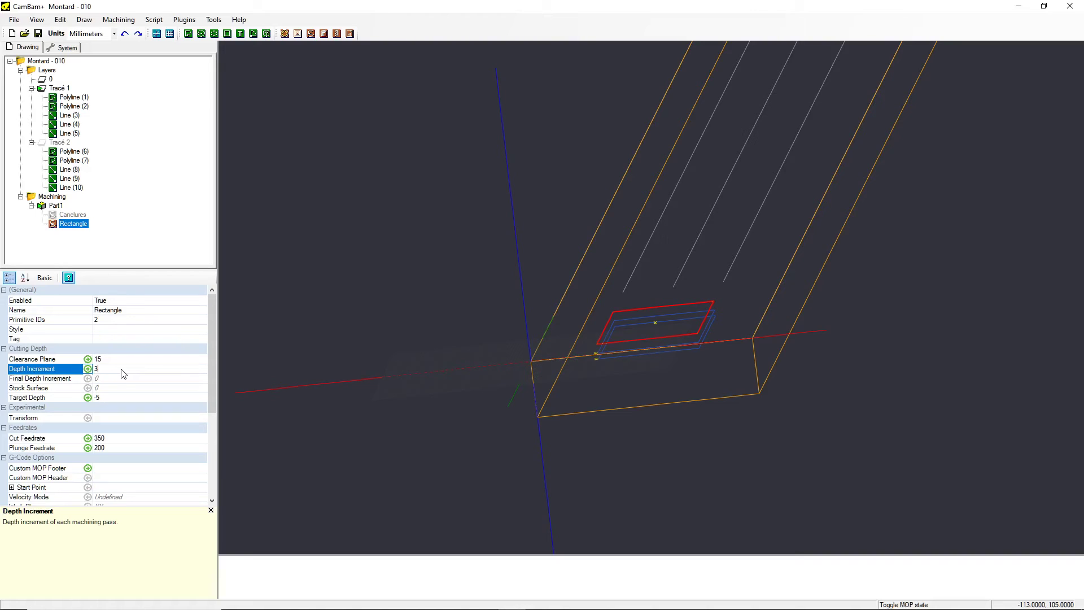
left_click(117, 398)
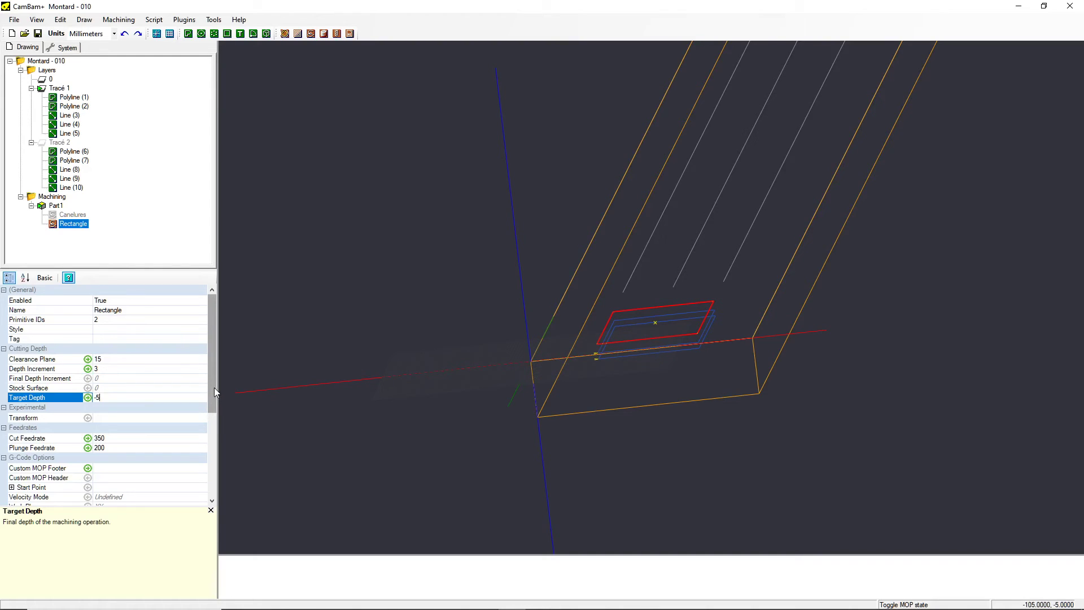
left_click_drag(214, 388, 213, 425)
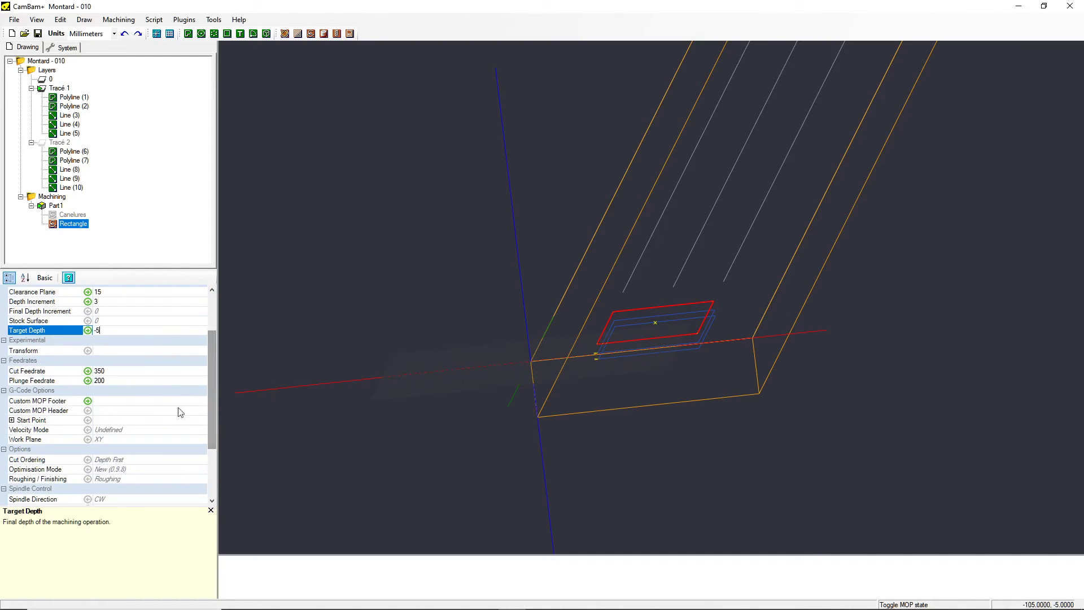
left_click(109, 372)
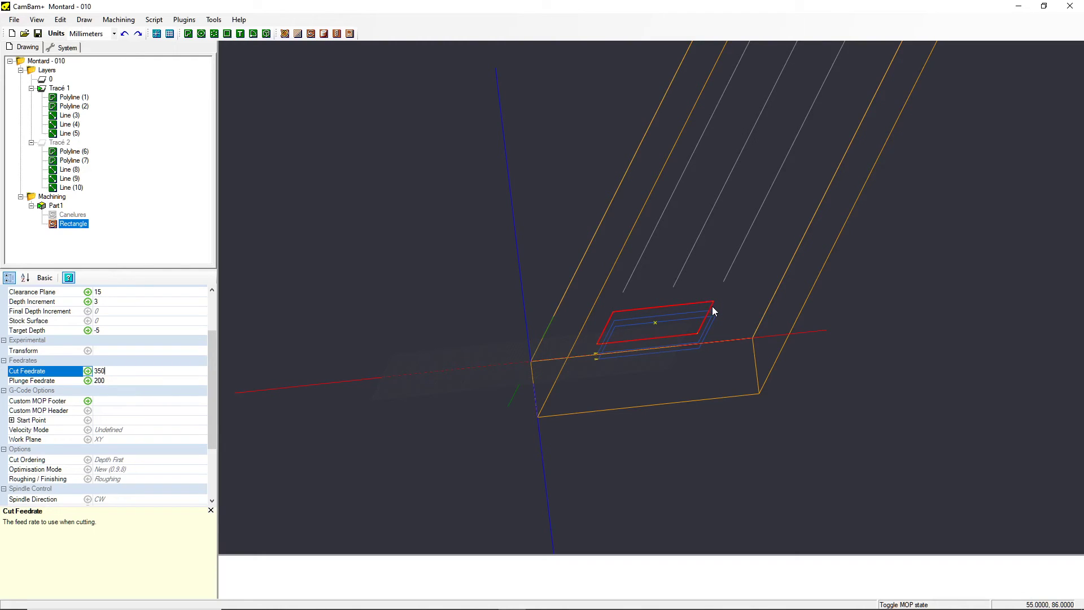
left_click(196, 379)
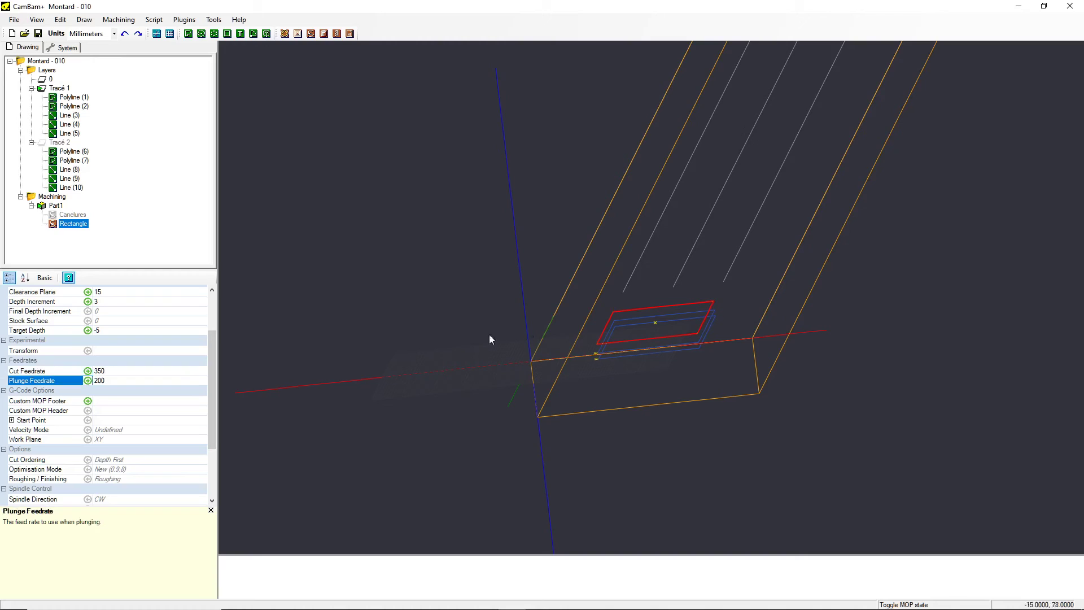
left_click_drag(214, 379, 215, 442)
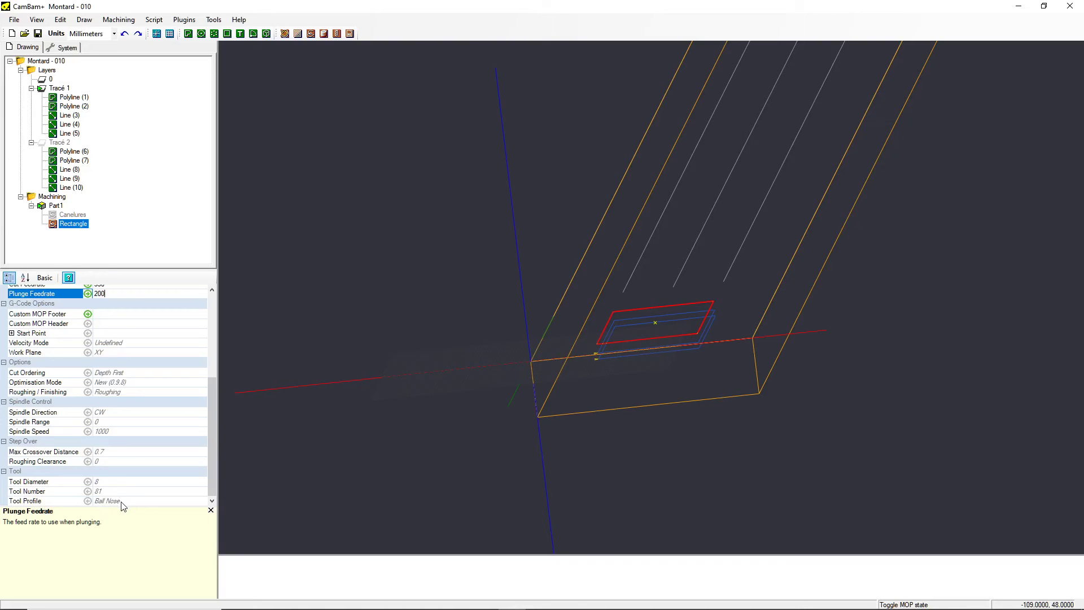
scroll(583, 298, "down", 2)
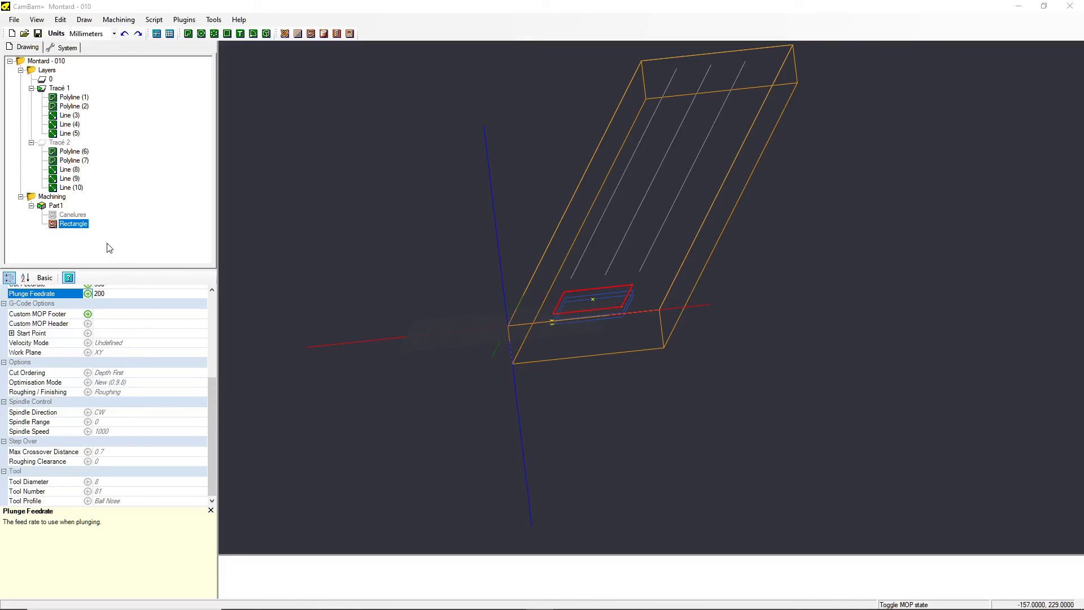
Produce the G-code for the Rectangle operation and overwrite the existing Part1 [Rectangle] .nc file
right_click(78, 227)
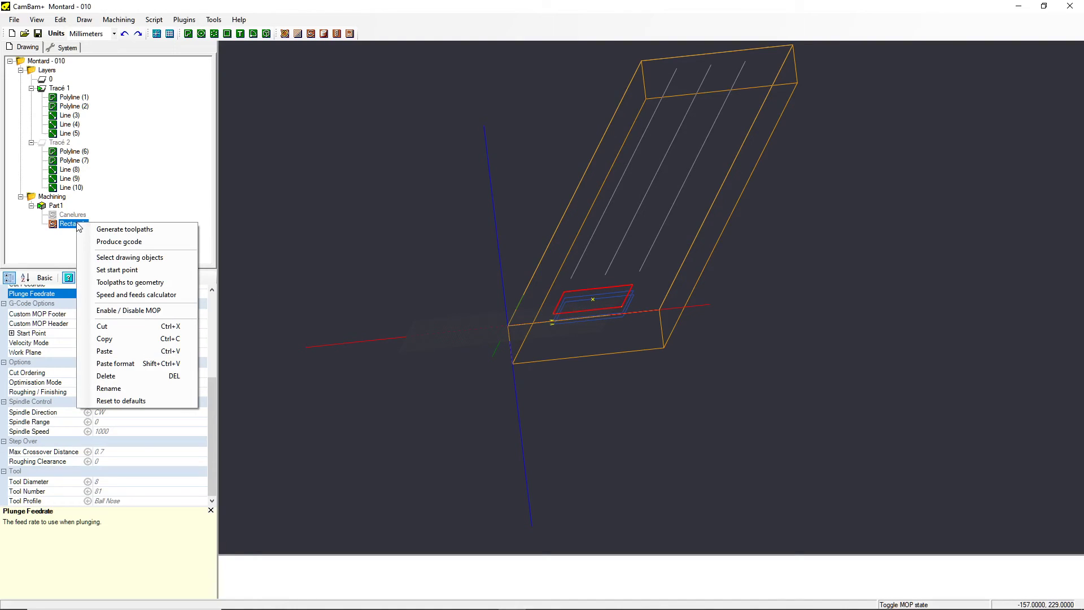
left_click(116, 242)
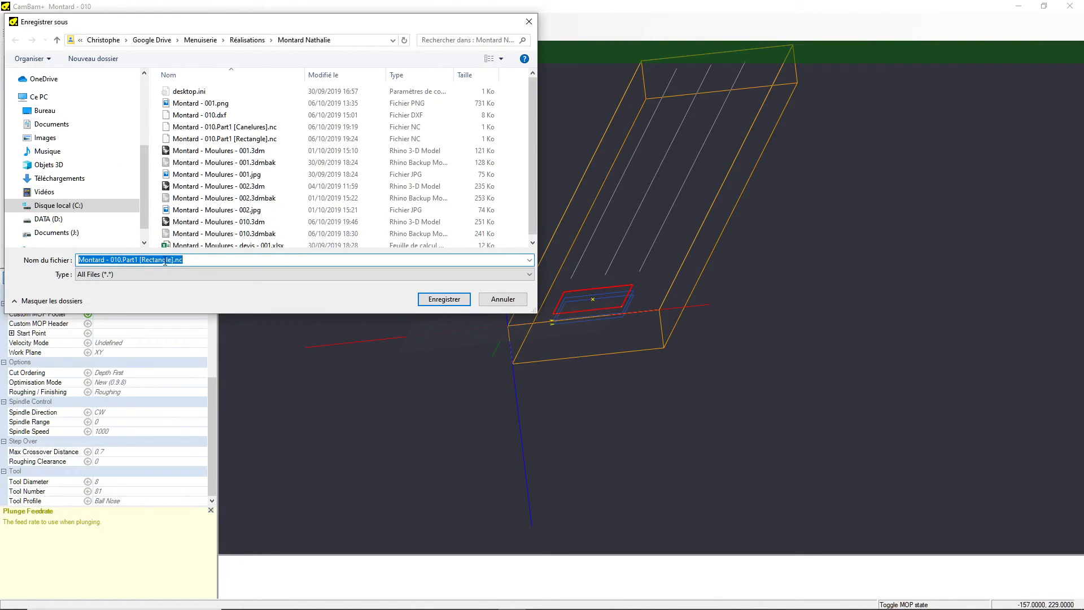
left_click(437, 300)
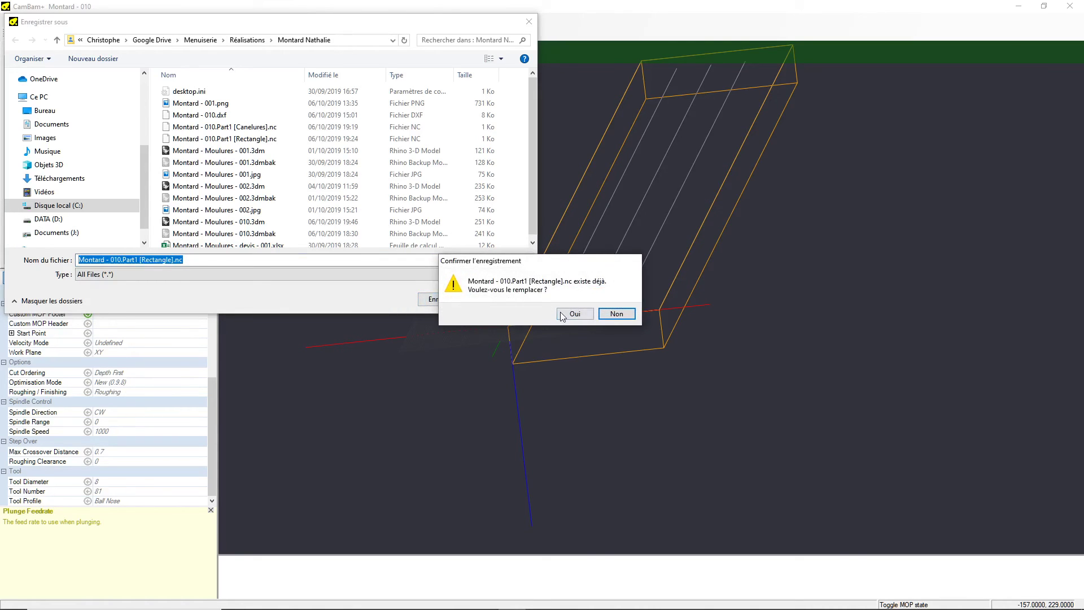
left_click(562, 315)
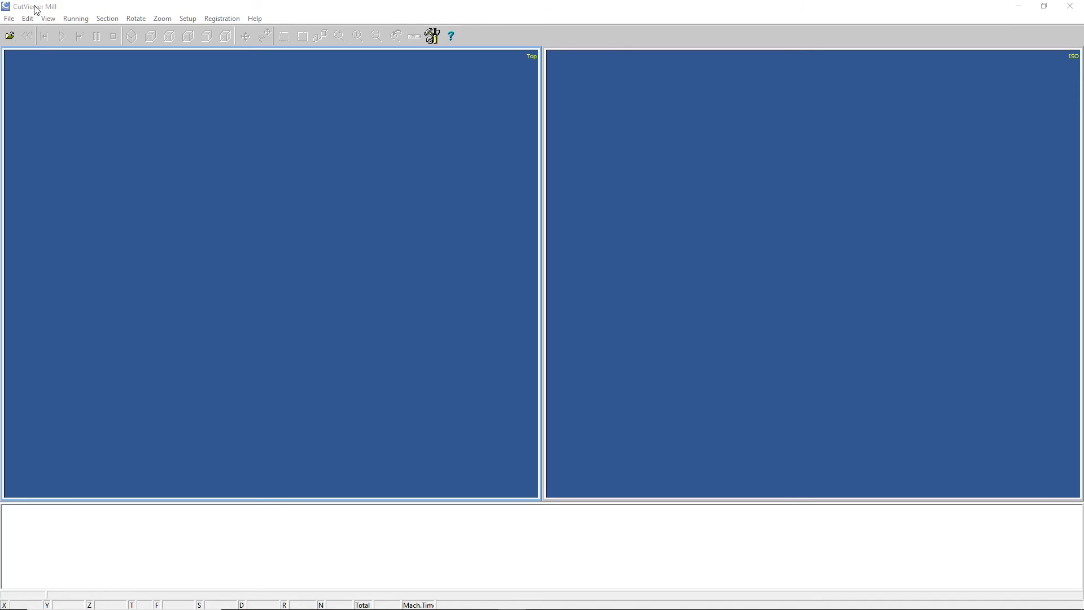
Load the Part1 [Canelures] .nc file and define tool 081 as a Ball 1 (Tool-Tip) cutter, diameter 8, height 45, angle 0
left_click(10, 37)
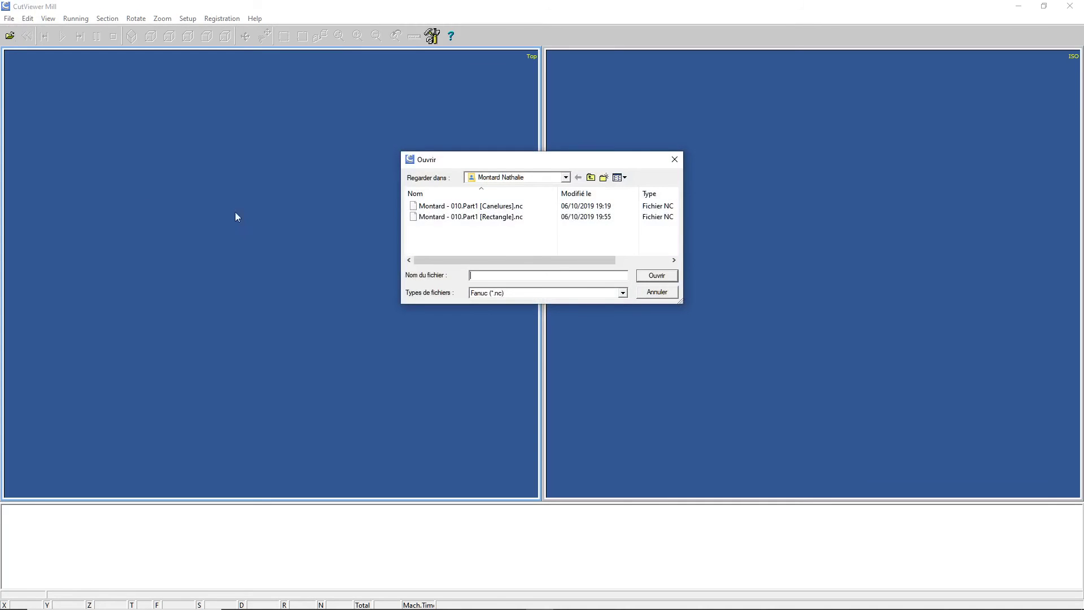
double_click(468, 211)
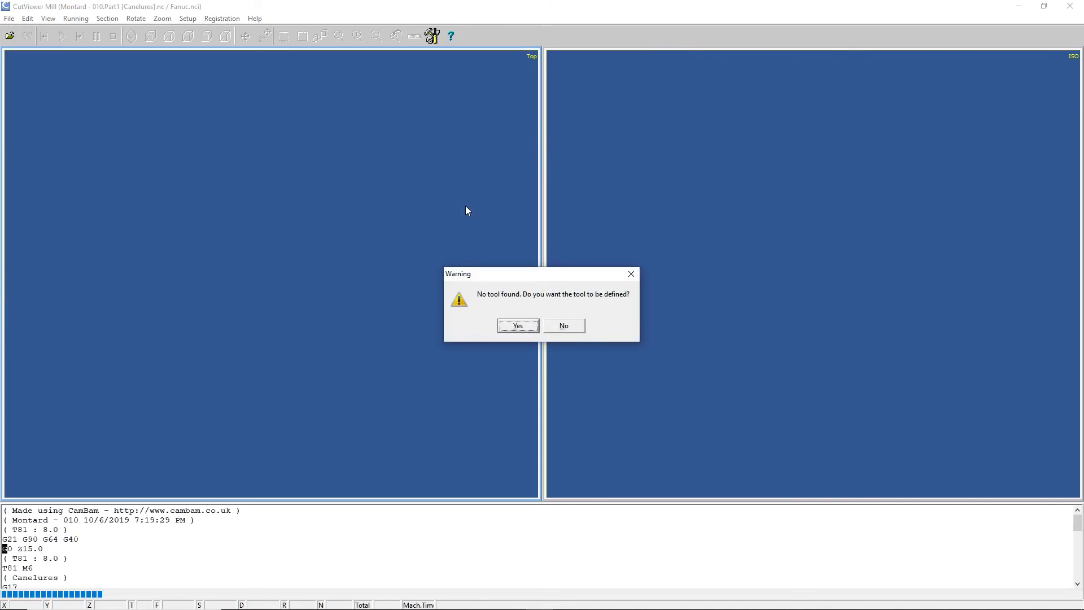
left_click(518, 327)
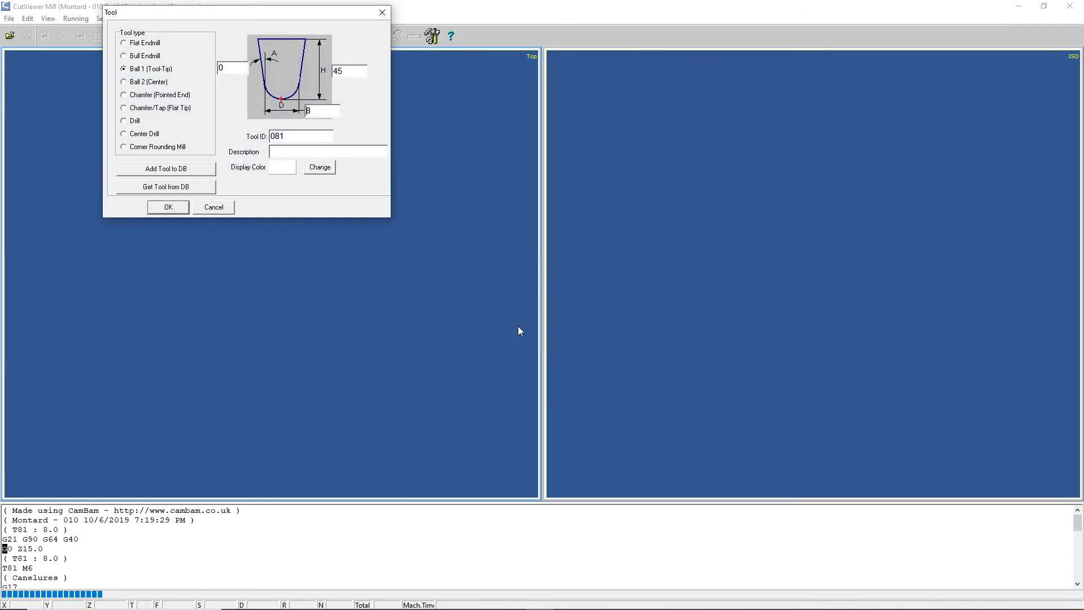
left_click(176, 212)
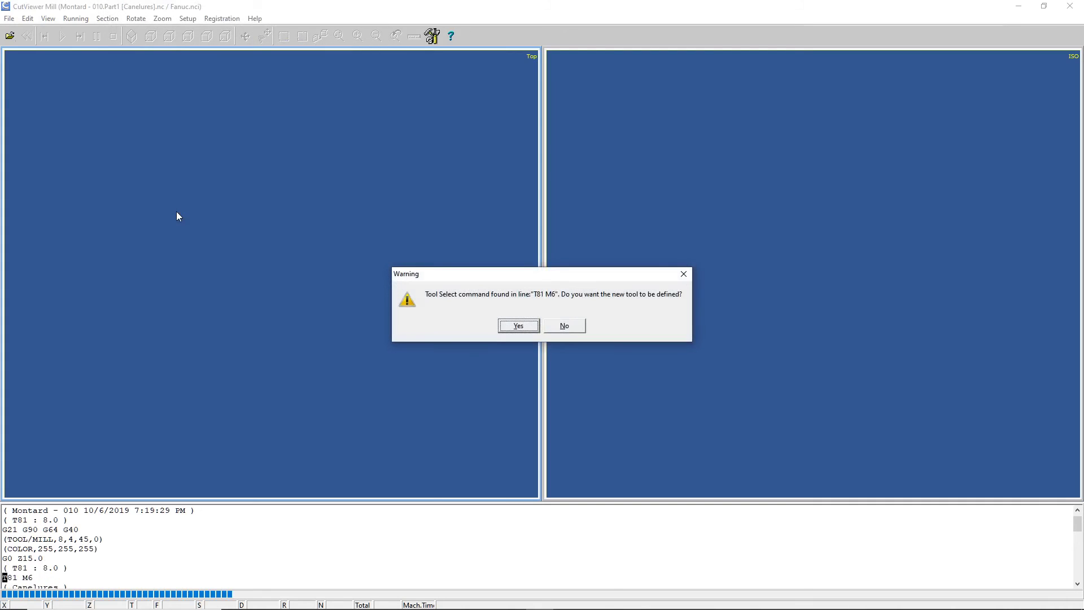
left_click(507, 326)
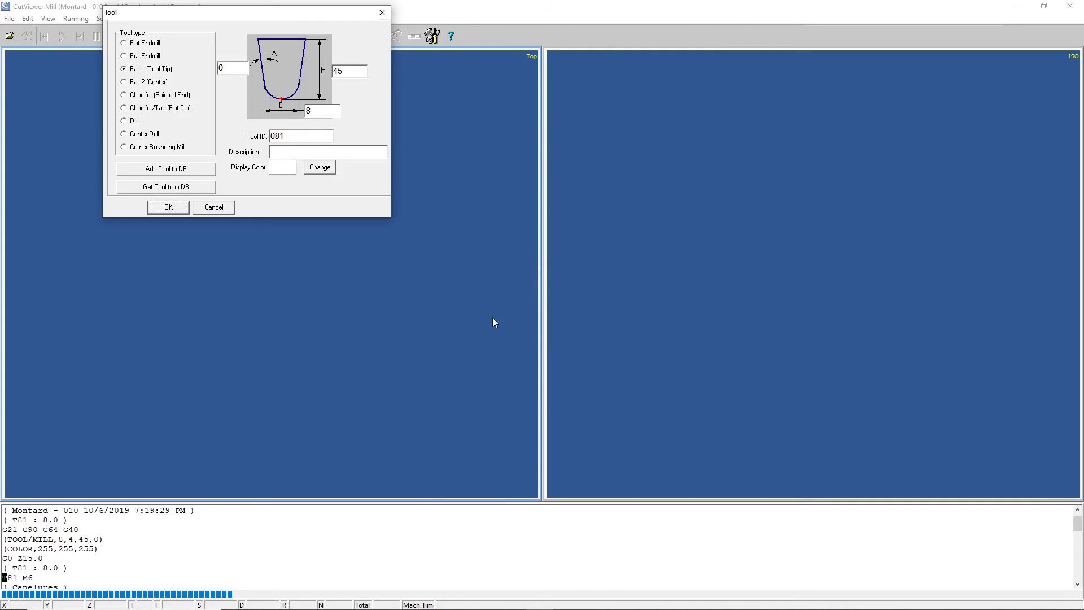
left_click(168, 207)
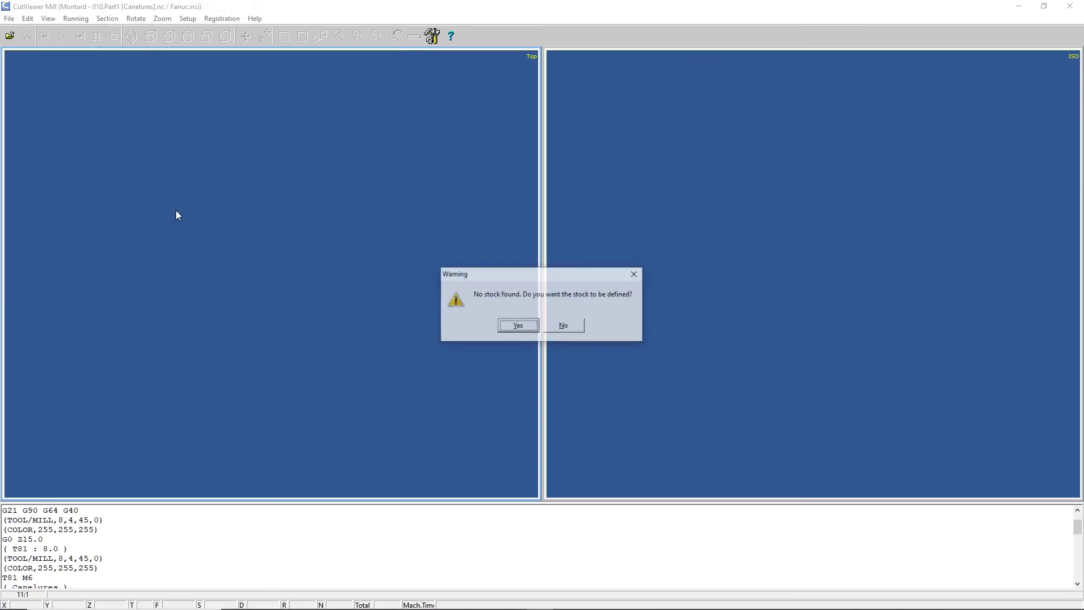
Define a block stock with length 75, width 860 and height 19 for the flutes program
left_click(516, 327)
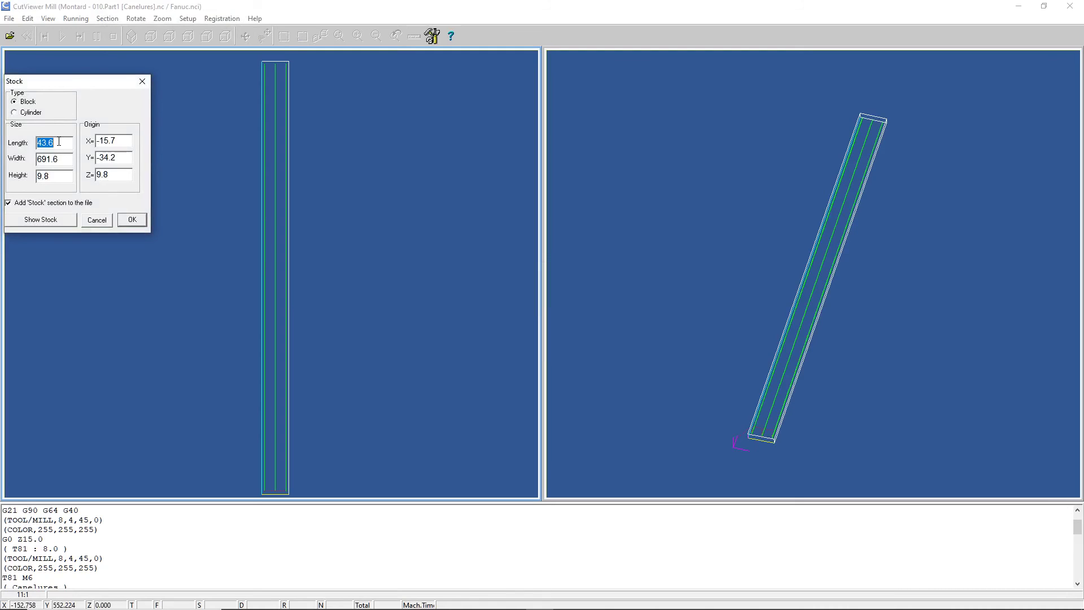
type("75")
key("Tab")
type("860")
key("Tab")
type("19")
key("Tab")
Set the stock origin to X 0, Y 0, Z 19 and apply the stock without adding its section to the file
type("0")
key("Tab")
type("0")
key("Tab")
type("19")
left_click(9, 202)
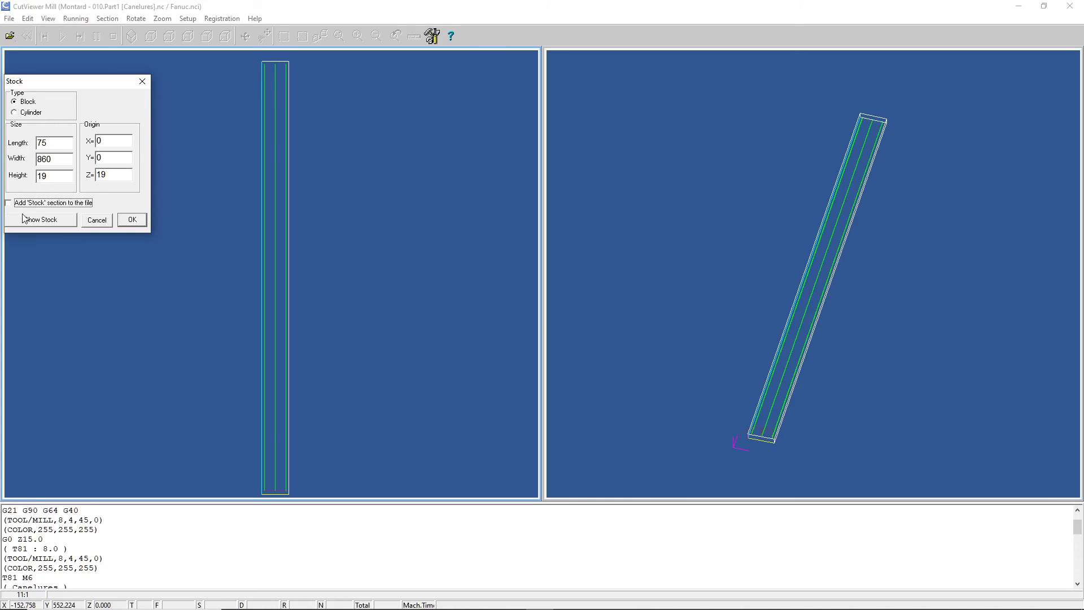
left_click(32, 223)
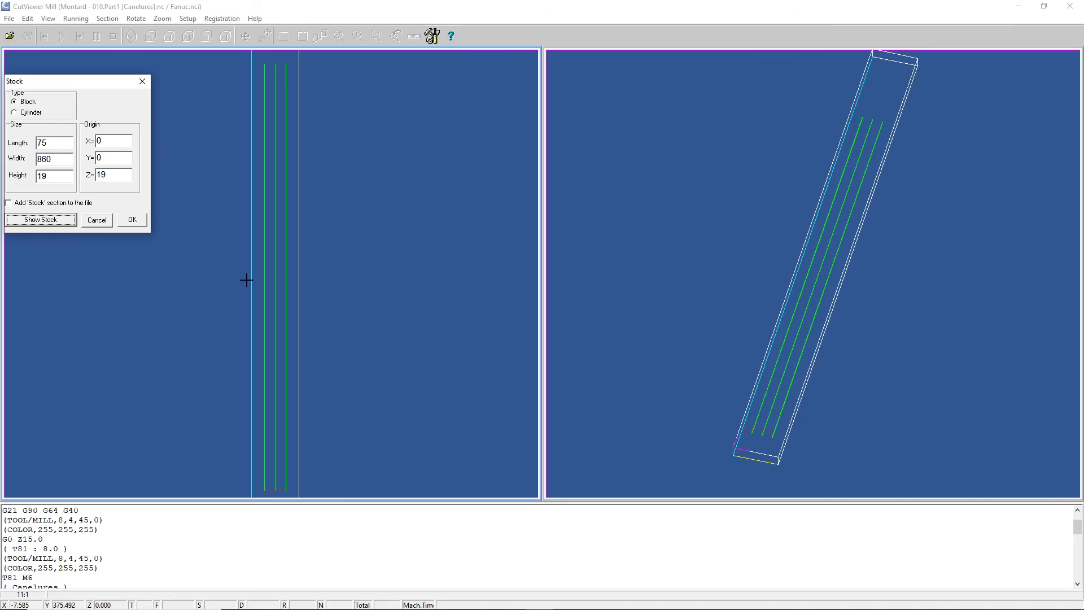
left_click(132, 220)
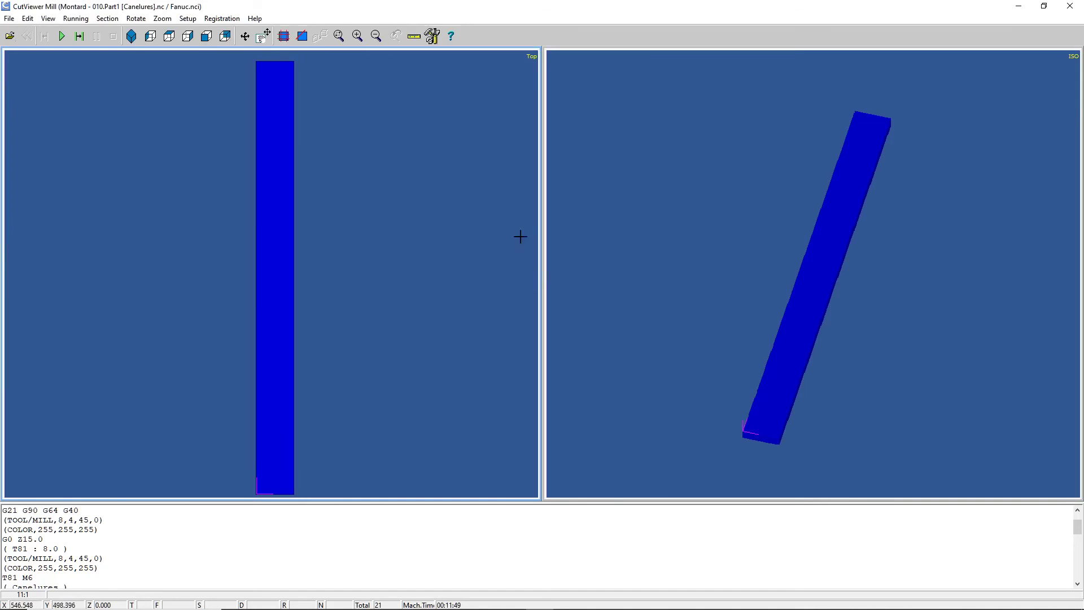
Run the flute cutting simulation and inspect the upper ends of the three flutes up close in the ISO view
left_click(62, 38)
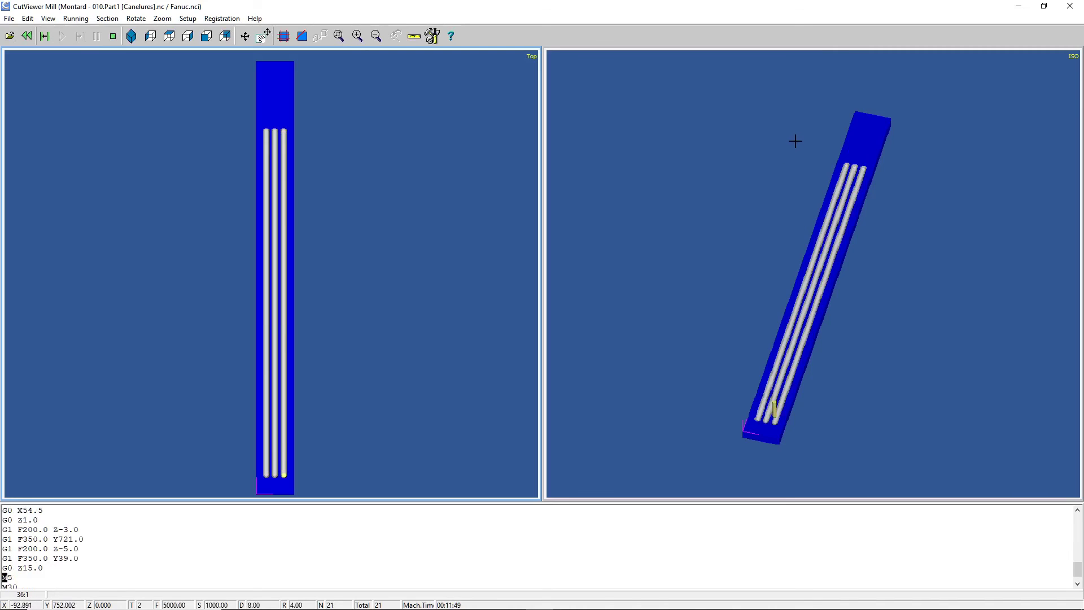
left_click_drag(795, 141, 907, 223)
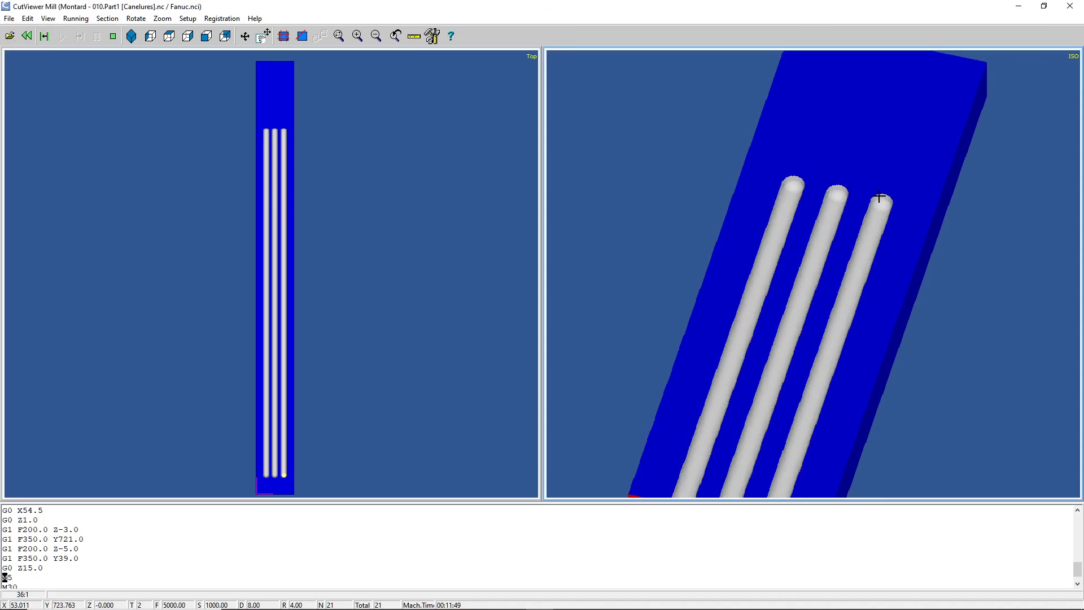